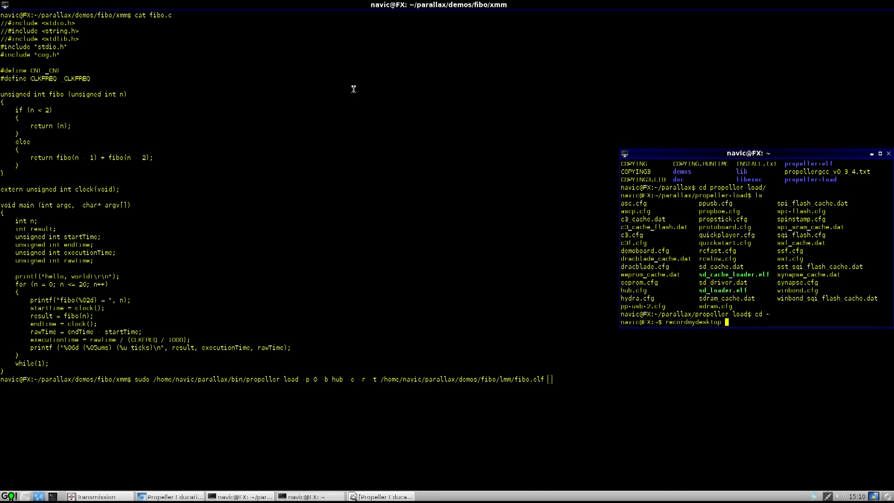
Start recordmydesktop from the small terminal.
key("Return")
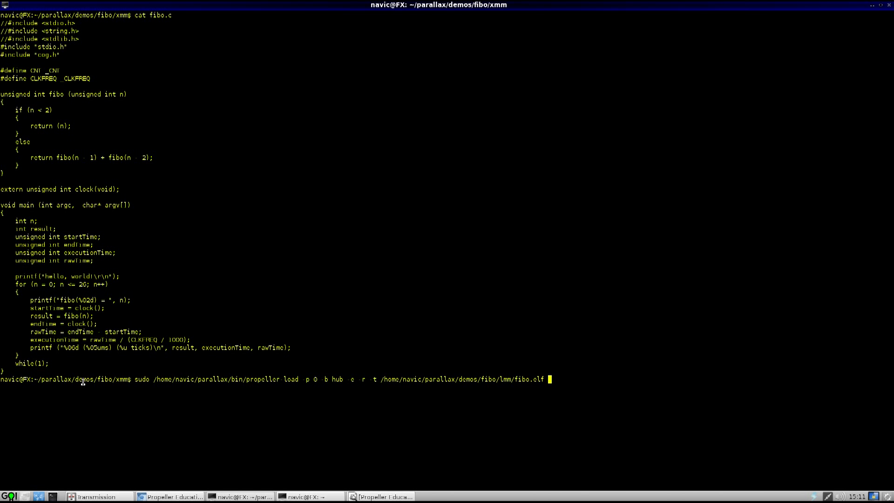
key("Home")
key("Right")
key("Right")
key("Right")
key("Right")
key("Right")
key("Right")
key("Right")
key("Right")
key("Right")
key("Right")
key("Right")
key("Right")
key("Right")
key("Right")
key("Right")
key("Right")
key("Right")
key("Right")
key("Right")
key("Right")
key("Right")
key("Right")
key("Right")
key("Right")
key("Right")
key("Right")
key("Right")
key("Right")
key("Right")
key("Right")
key("Right")
key("Right")
key("Left")
key("Left")
key("Left")
key("Left")
key("Left")
key("Right")
key("Right")
key("Right")
key("Right")
key("Left")
key("Right")
key("Right")
key("Right")
key("Right")
key("Right")
key("Right")
key("Right")
key("Right")
key("Right")
key("Right")
key("Right")
key("Right")
key("Right")
key("Right")
key("Right")
key("Right")
key("Right")
key("Right")
key("Right")
key("Right")
key("Right")
key("Right")
key("Right")
key("Right")
key("Right")
key("Left")
key("Left")
key("Left")
key("Left")
key("Right")
key("Right")
key("Right")
key("Right")
key("Right")
key("Right")
Load fibo.elf to EEPROM, watch timings to fibo(30), exit, and show the lab manual.
key("Return")
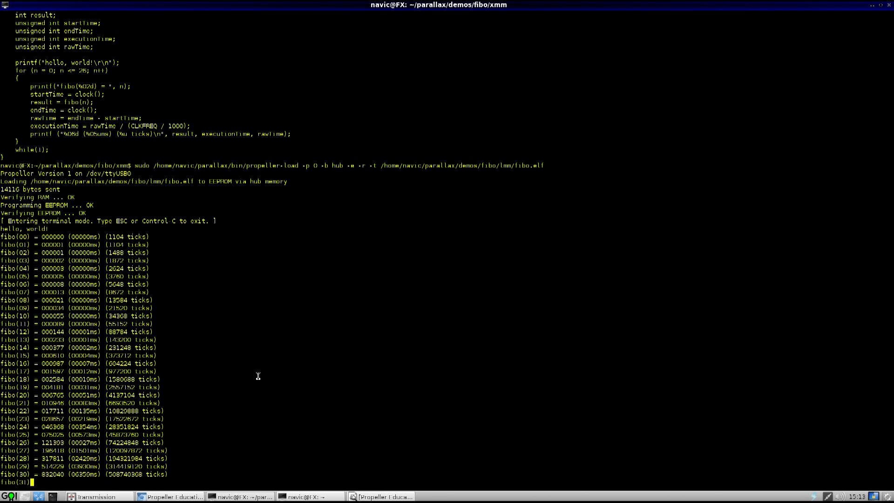
key("ctrl+c")
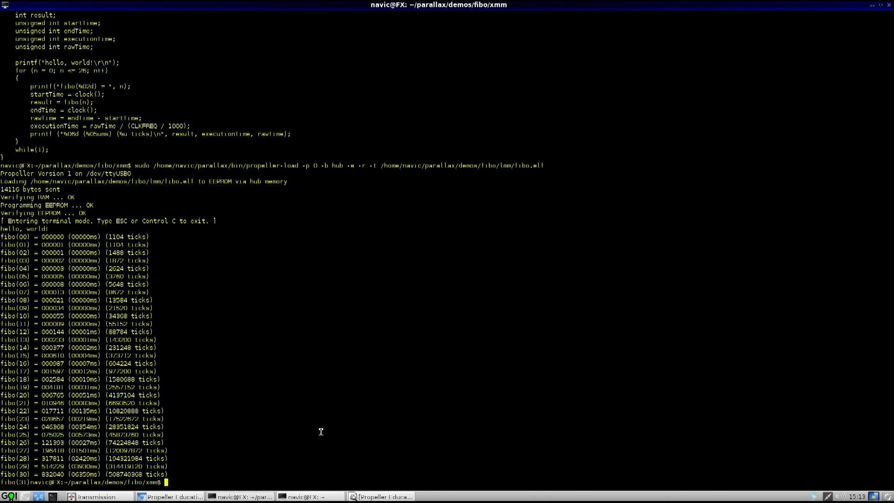
left_click(383, 496)
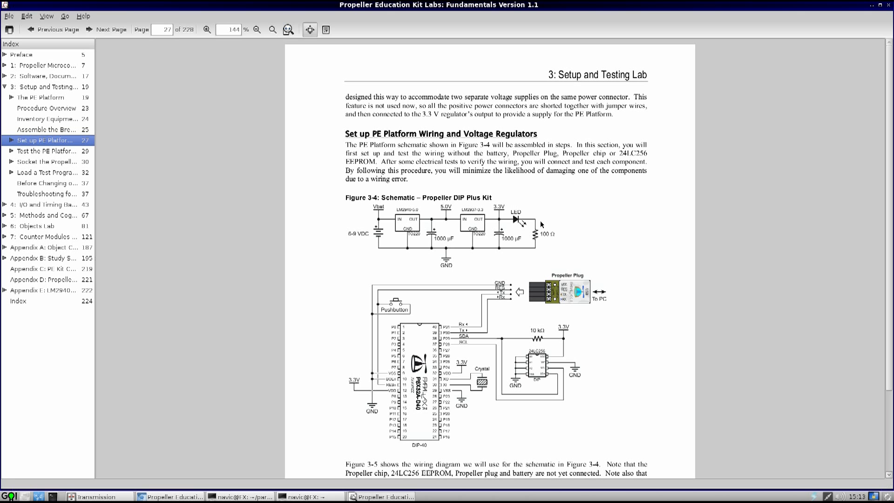
Check the Parallax downloads page address, then return to the fibo output terminal.
left_click(171, 497)
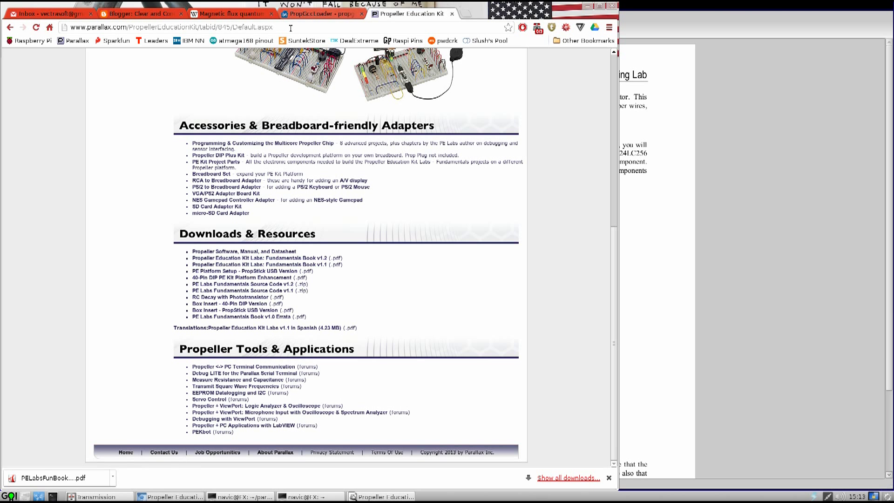
left_click(274, 27)
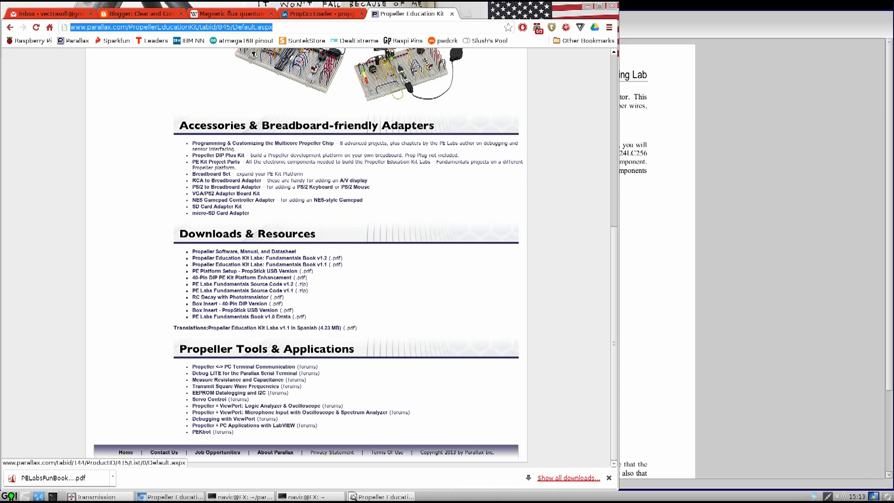
left_click(255, 497)
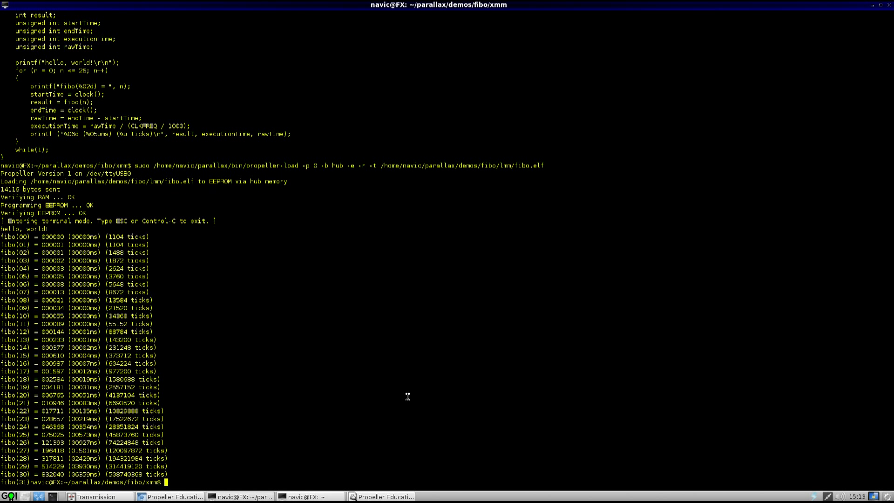